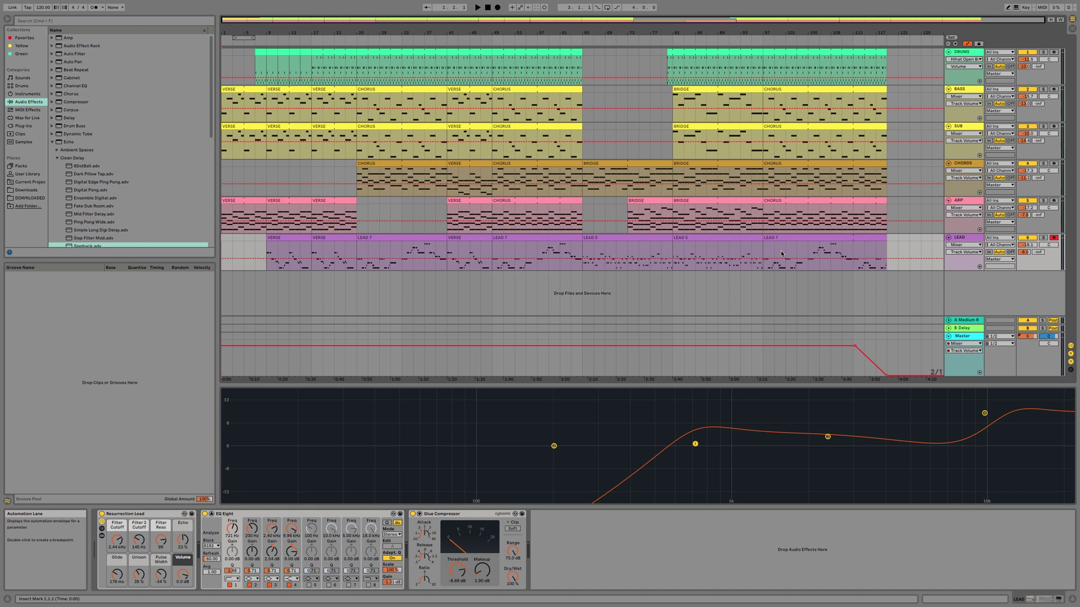
Step: Select the Master track and make its automation lane taller in the arrangement
{"action": "left_click", "coordinate": [964, 288]}
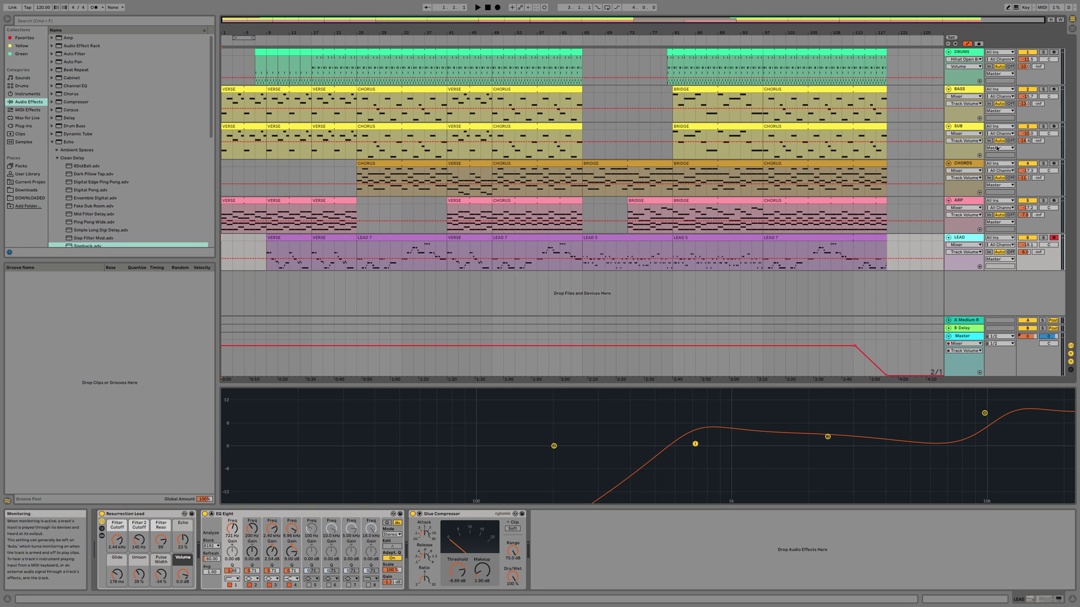
{"action": "left_click", "coordinate": [963, 321]}
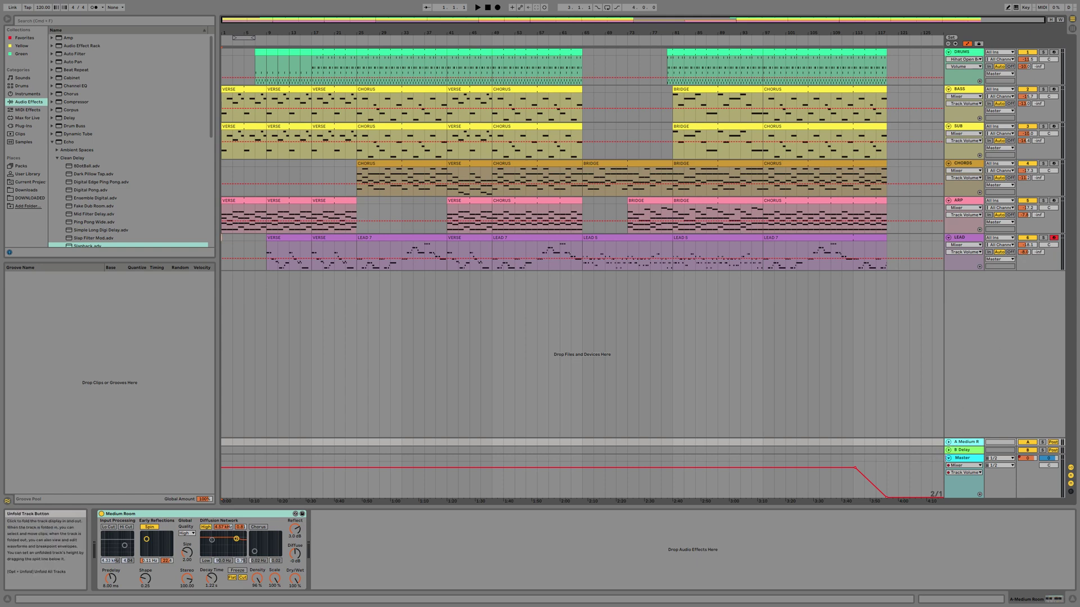
{"action": "left_click", "coordinate": [963, 459]}
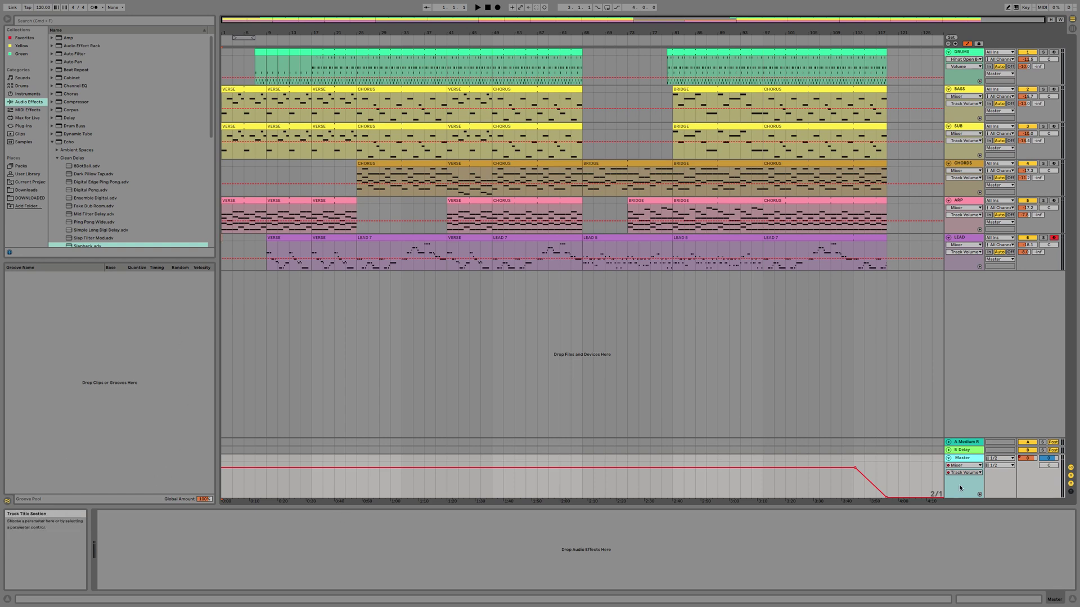
{"action": "left_click_drag", "start_coordinate": [958, 454], "coordinate": [959, 318]}
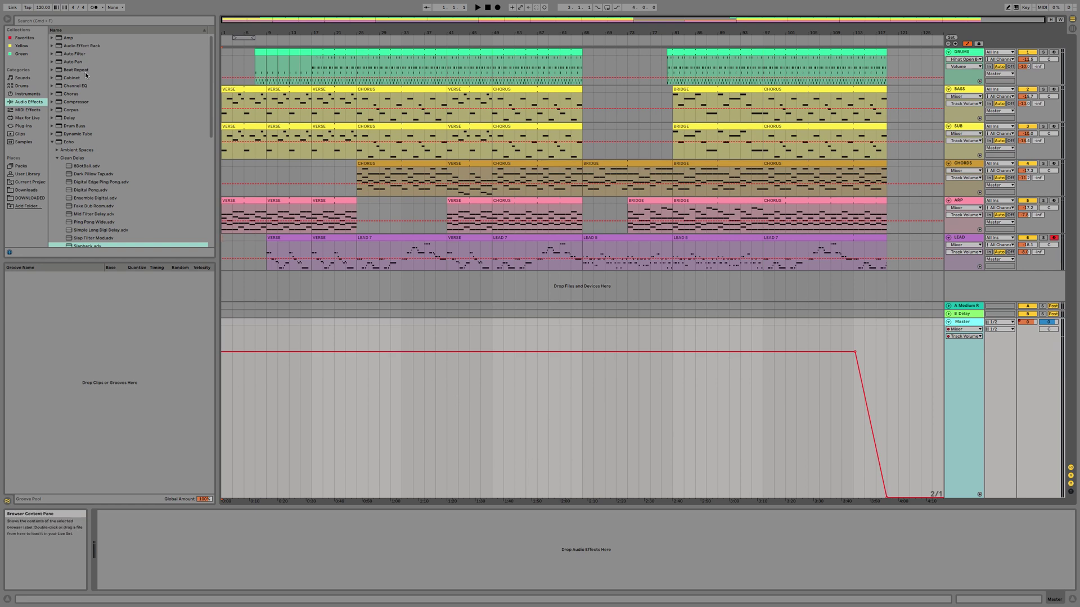
Step: Open the Mixing & Mastering presets of Audio Effect Rack in the audio effects library
{"action": "left_click", "coordinate": [67, 46]}
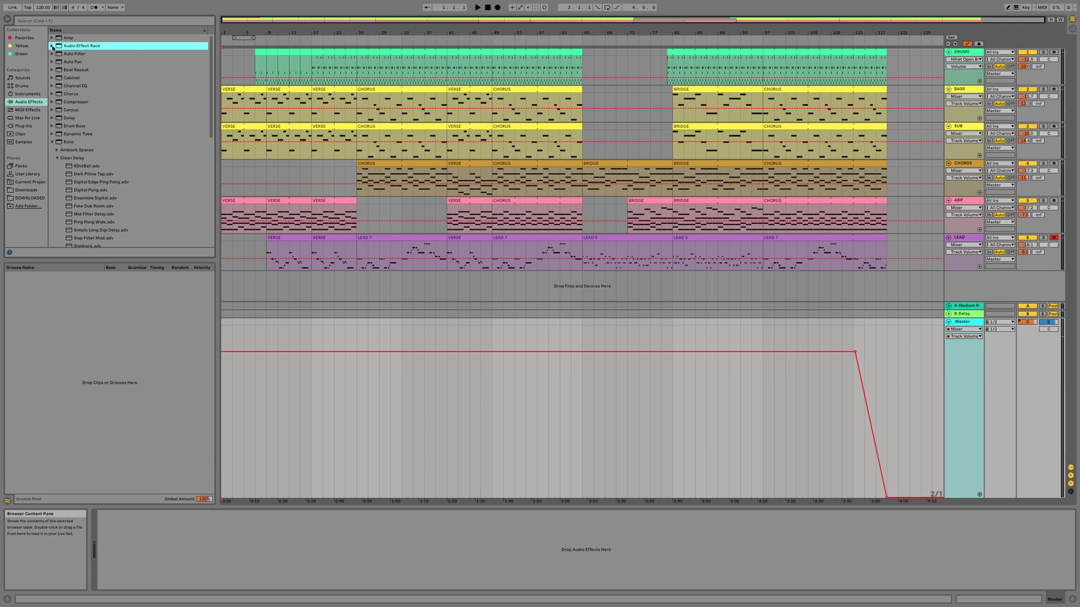
{"action": "left_click", "coordinate": [52, 47]}
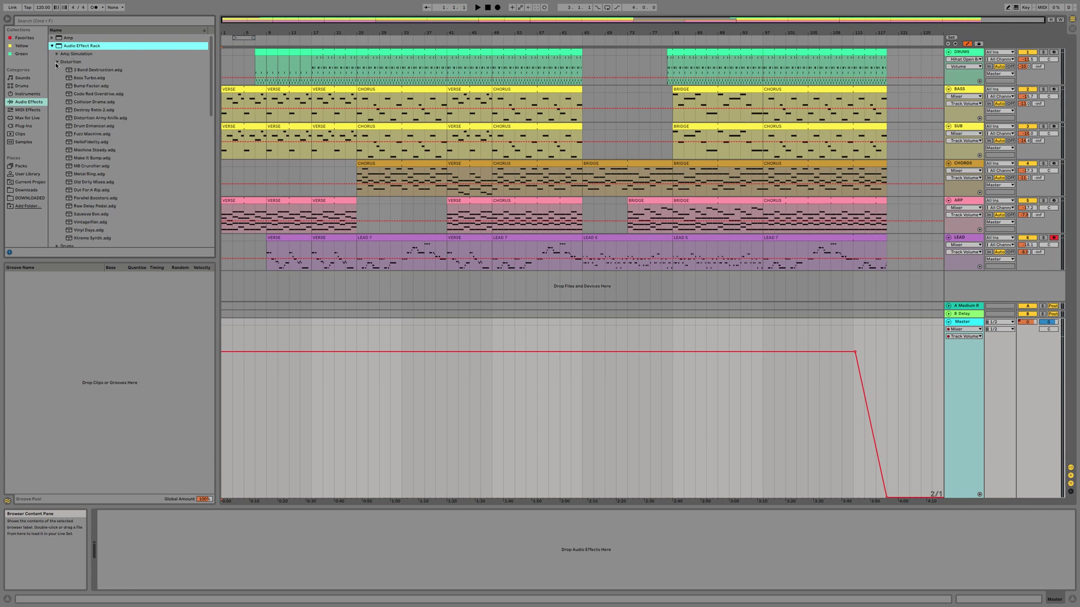
{"action": "scroll", "coordinate": [99, 136], "scroll_direction": "down", "scroll_amount": 5}
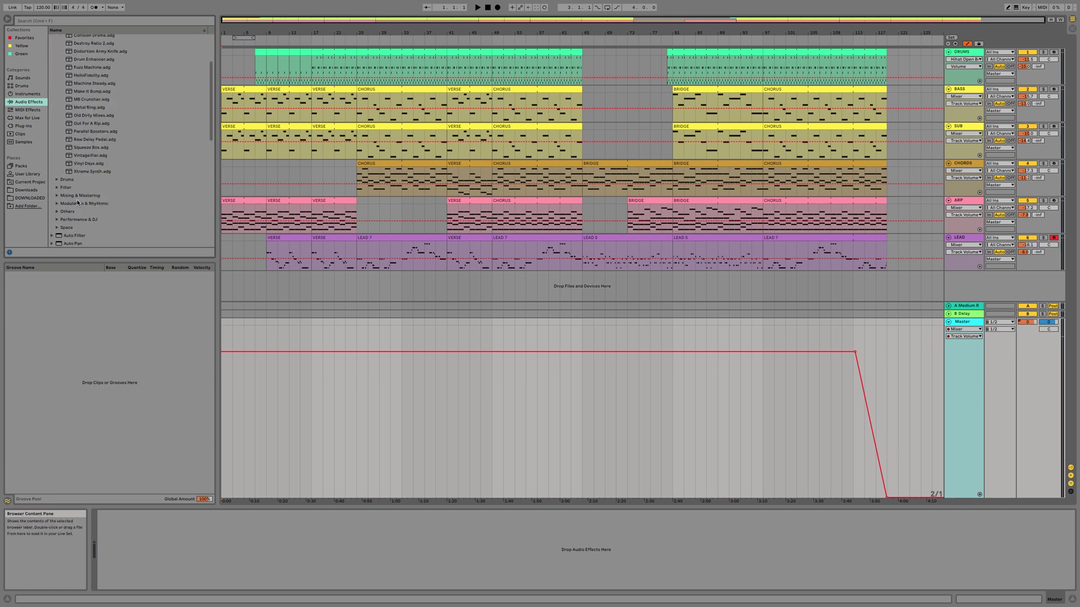
{"action": "left_click", "coordinate": [56, 197]}
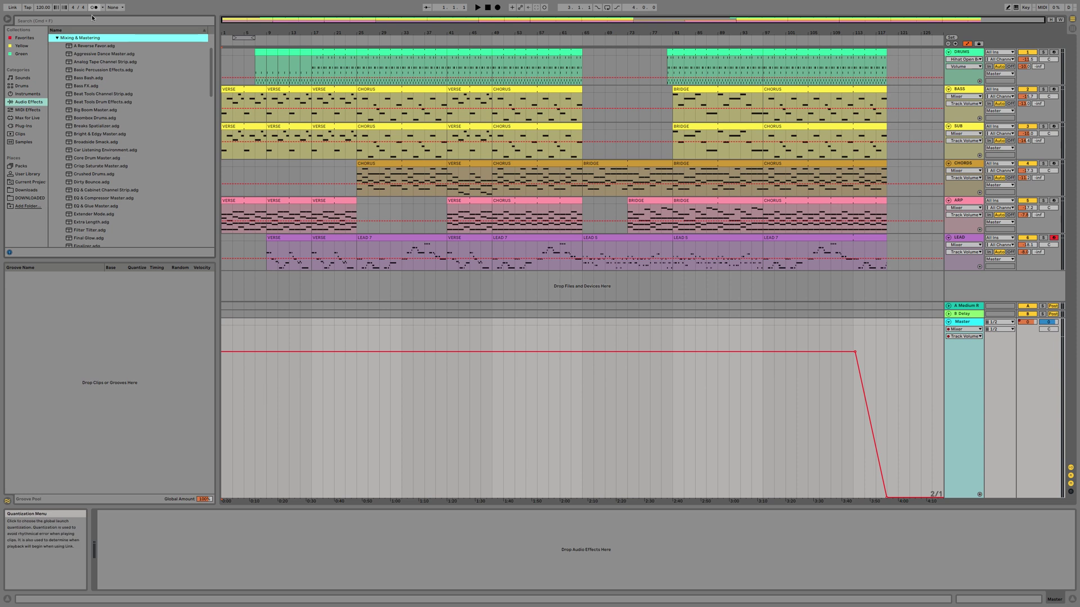
Step: Play the song from the beginning and raise the system volume
{"action": "left_click", "coordinate": [481, 9]}
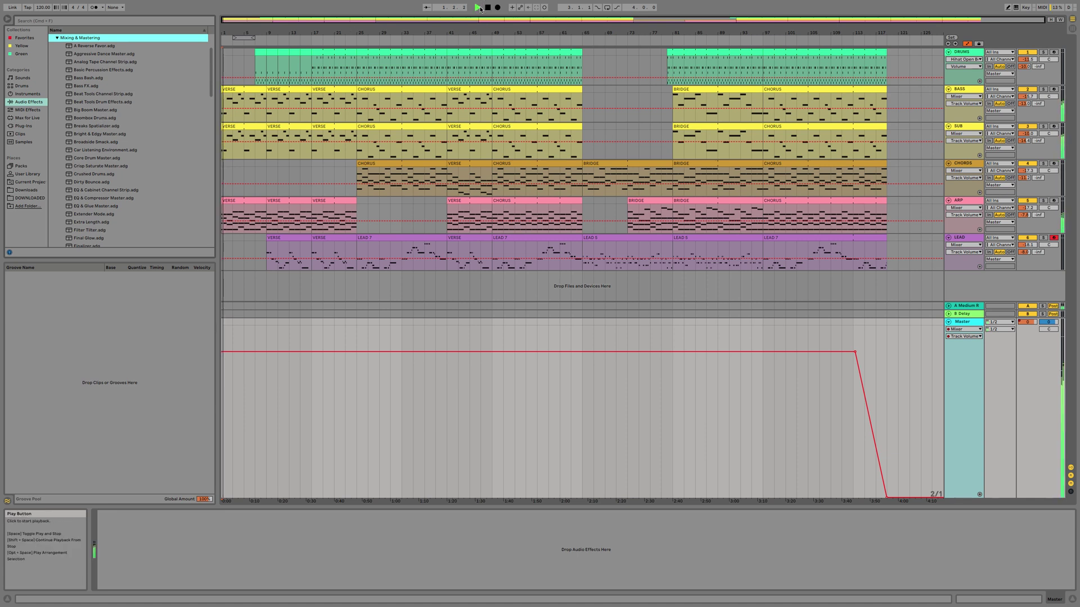
{"action": "key", "text": "XF86AudioRaiseVolume"}
{"action": "key", "text": "XF86AudioRaiseVolume"}
{"action": "key", "text": "XF86AudioRaiseVolume"}
{"action": "key", "text": "XF86AudioRaiseVolume"}
{"action": "key", "text": "XF86AudioRaiseVolume"}
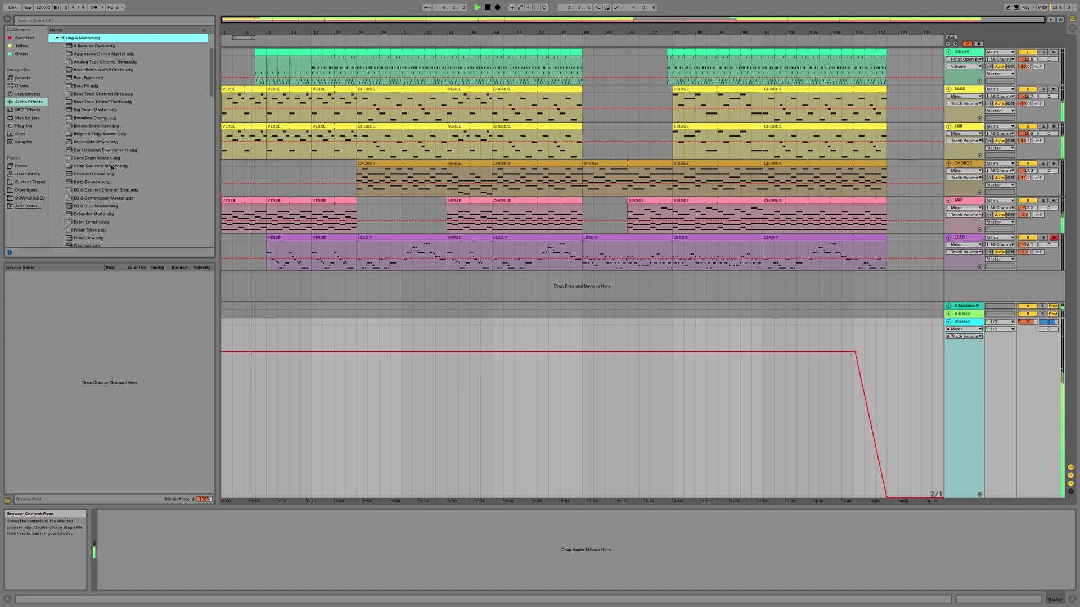
Step: Load the Big Boom Master preset on the Master track and adjust its macros, with Hi Gain about -2.8 dB and Drive 40 %
{"action": "left_click", "coordinate": [96, 111]}
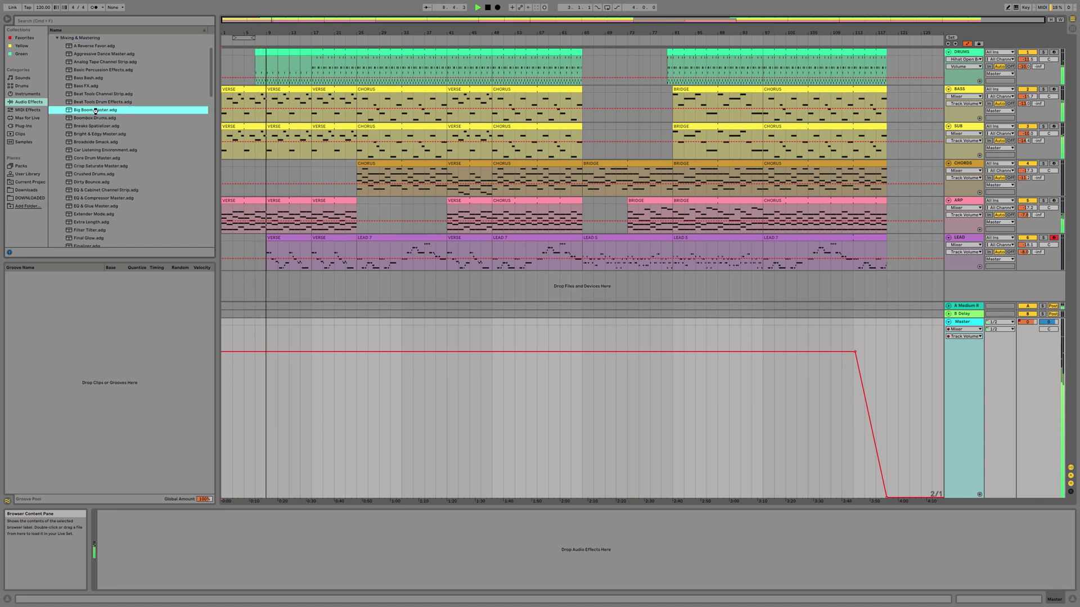
{"action": "double_click", "coordinate": [96, 111]}
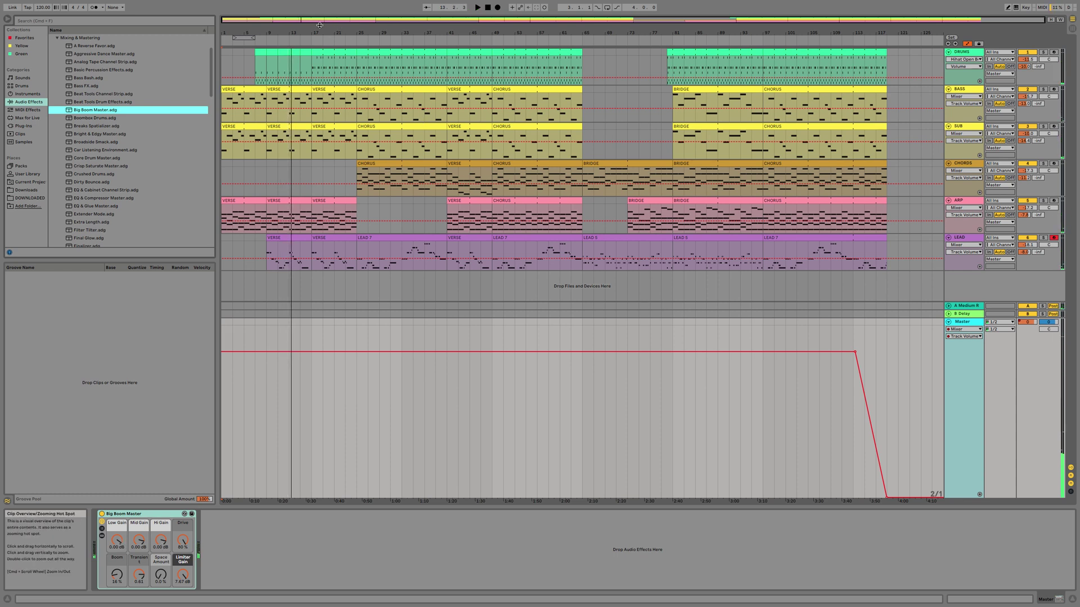
{"action": "left_click_drag", "start_coordinate": [117, 540], "coordinate": [160, 555]}
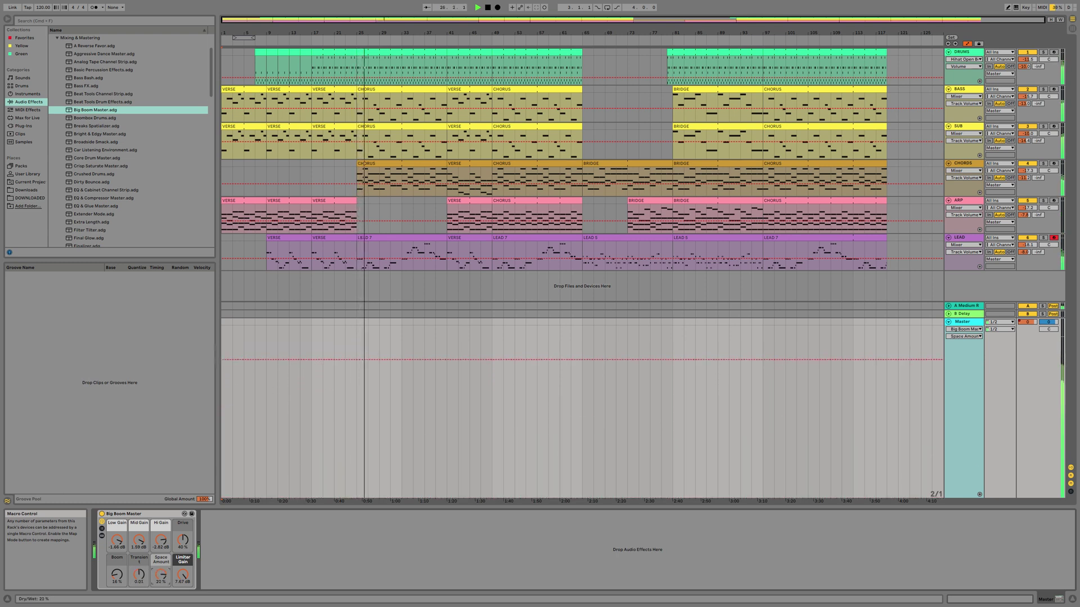
Step: Show the chain and devices inside Big Boom Master, and set Space Amount to 17 % and fine-tune Limiter Gain
{"action": "left_click", "coordinate": [102, 529]}
{"action": "left_click", "coordinate": [102, 536]}
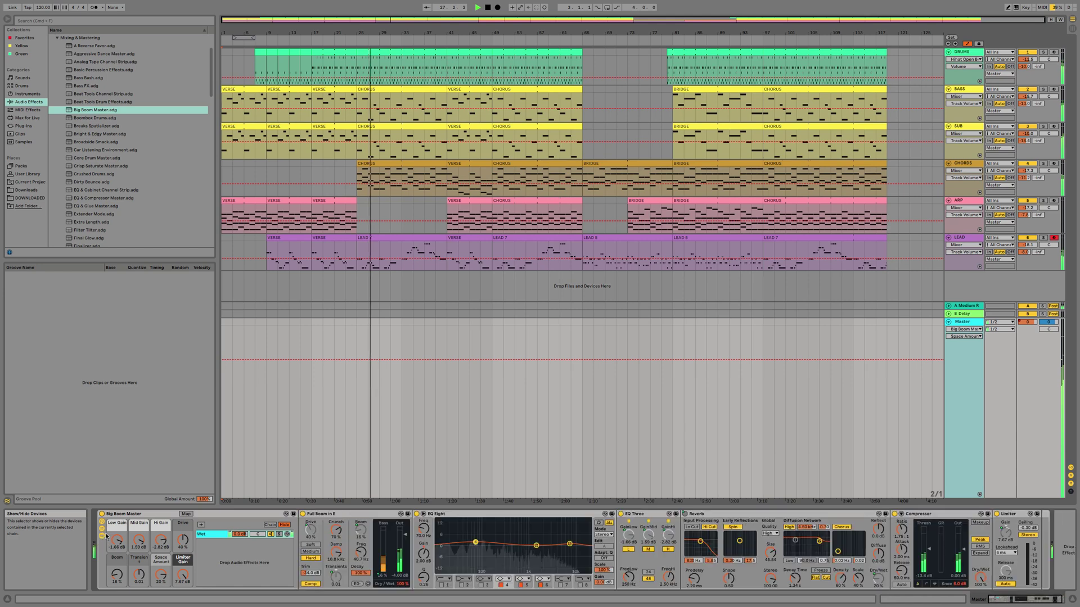
{"action": "left_click", "coordinate": [161, 578]}
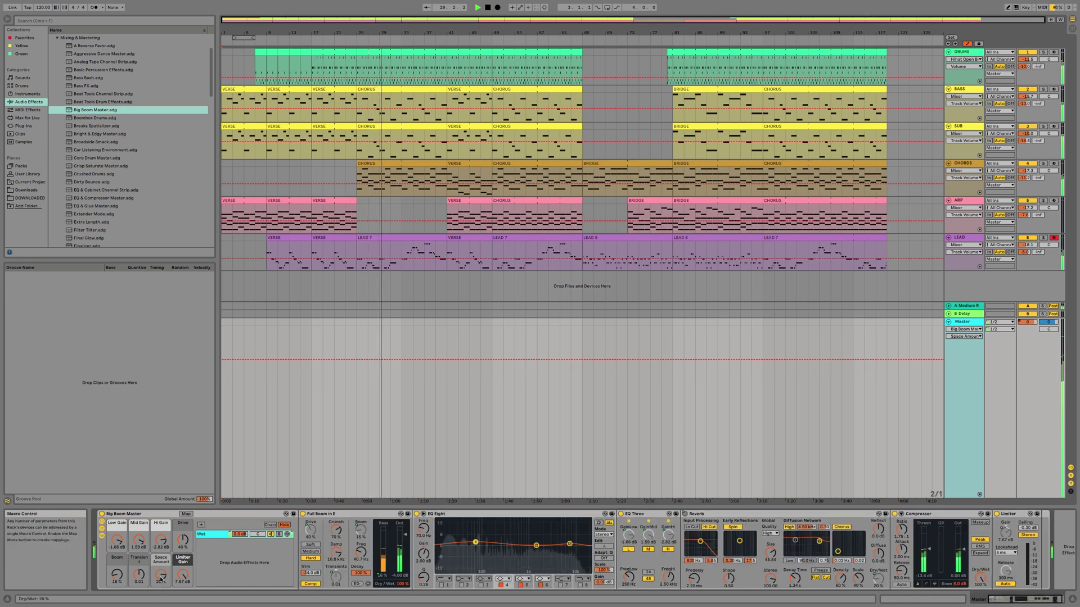
{"action": "left_click", "coordinate": [878, 580]}
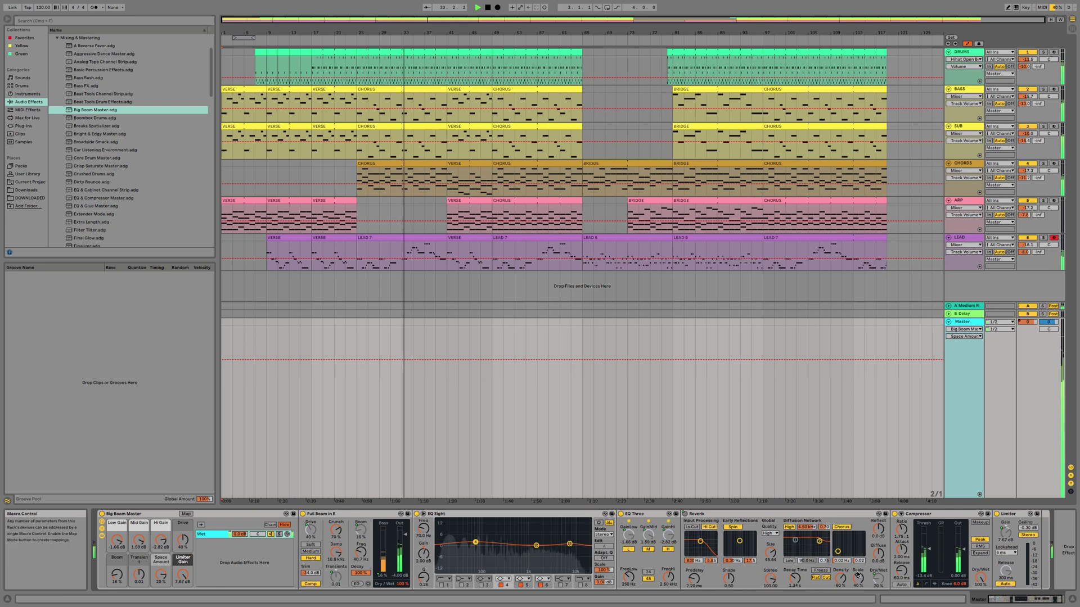
{"action": "left_click_drag", "start_coordinate": [161, 573], "coordinate": [161, 574]}
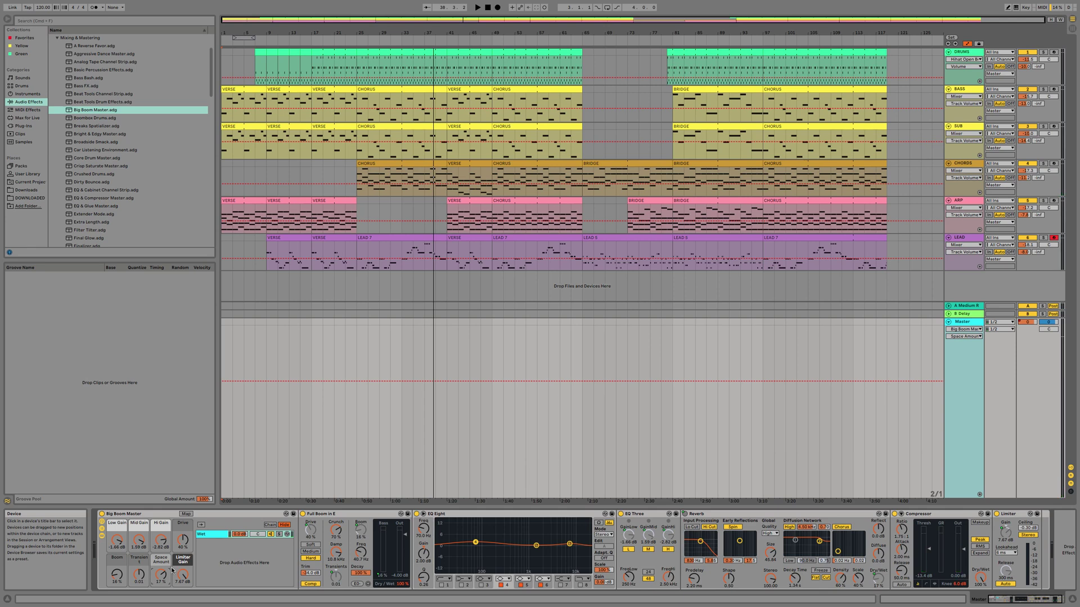
{"action": "left_click_drag", "start_coordinate": [173, 572], "coordinate": [173, 568]}
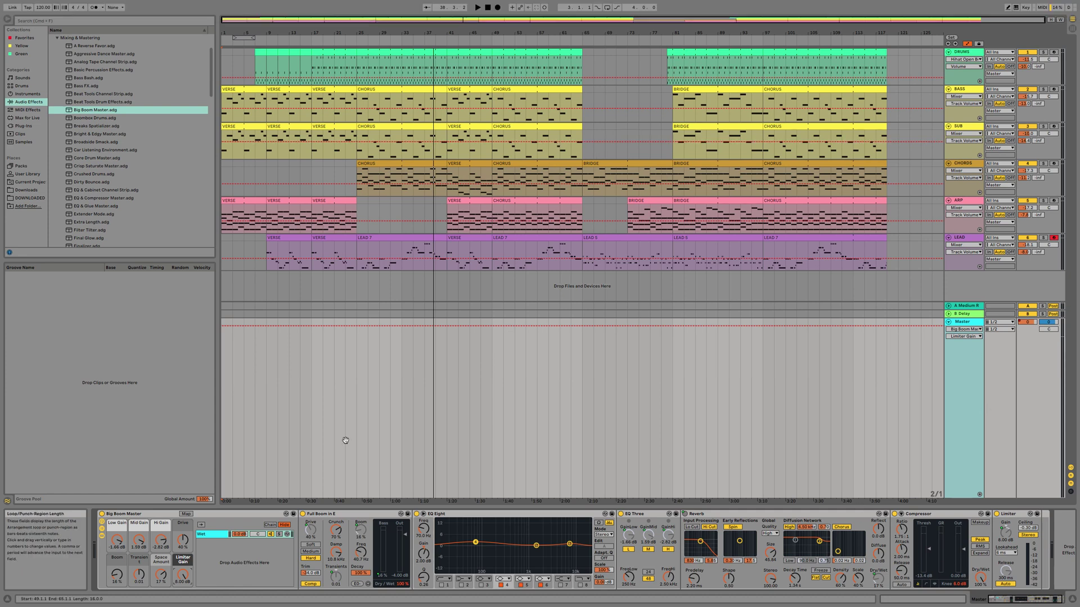
Step: Audition the bridge and the second verse while raising Big Boom Master's Drive to 53 %
{"action": "left_click", "coordinate": [578, 41]}
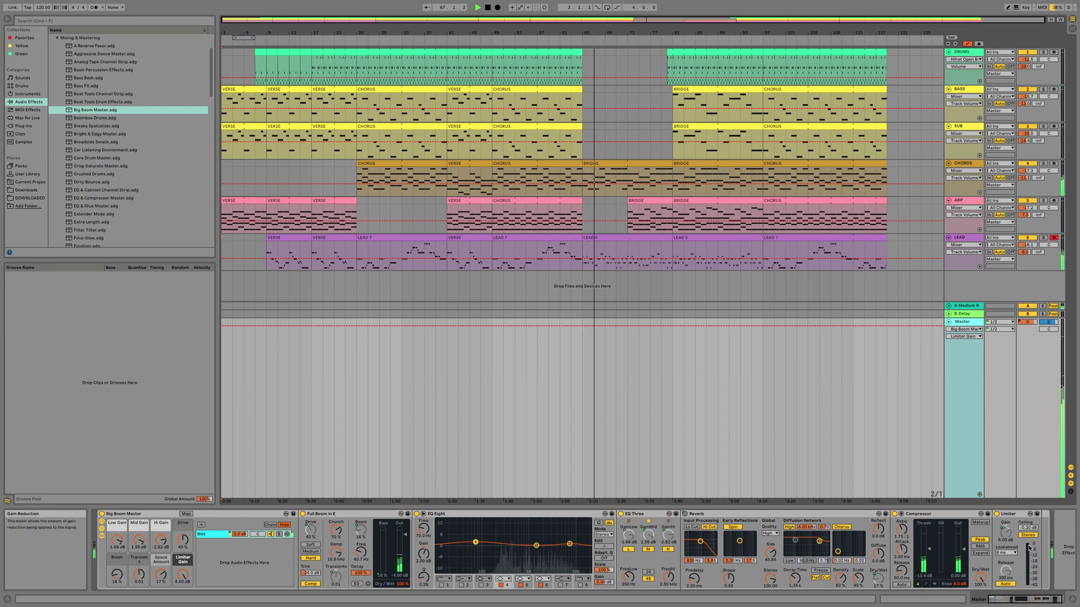
{"action": "left_click", "coordinate": [186, 543]}
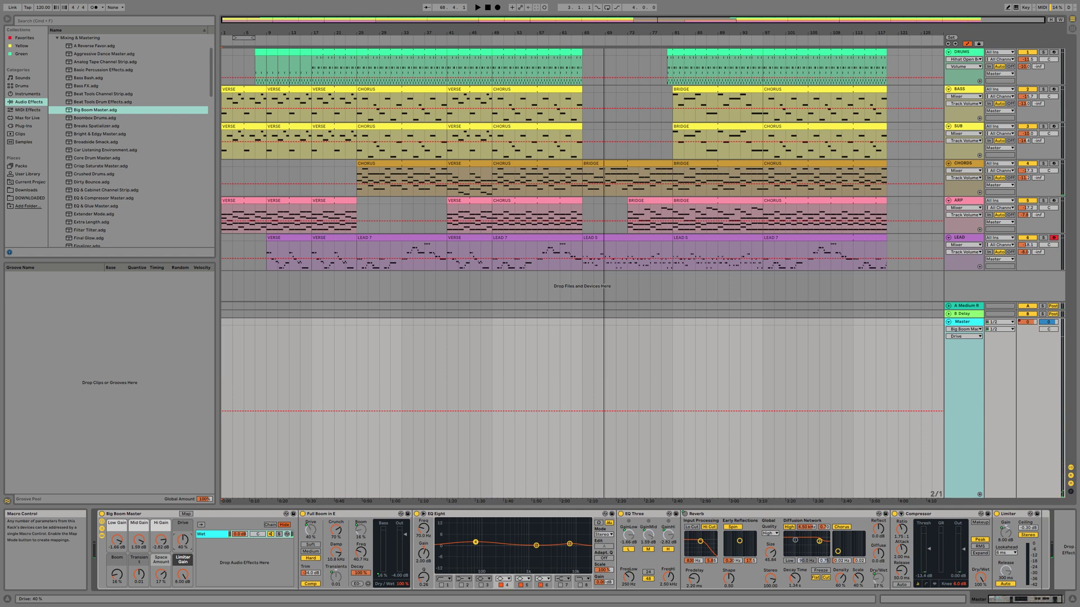
{"action": "left_click_drag", "start_coordinate": [183, 541], "coordinate": [183, 538]}
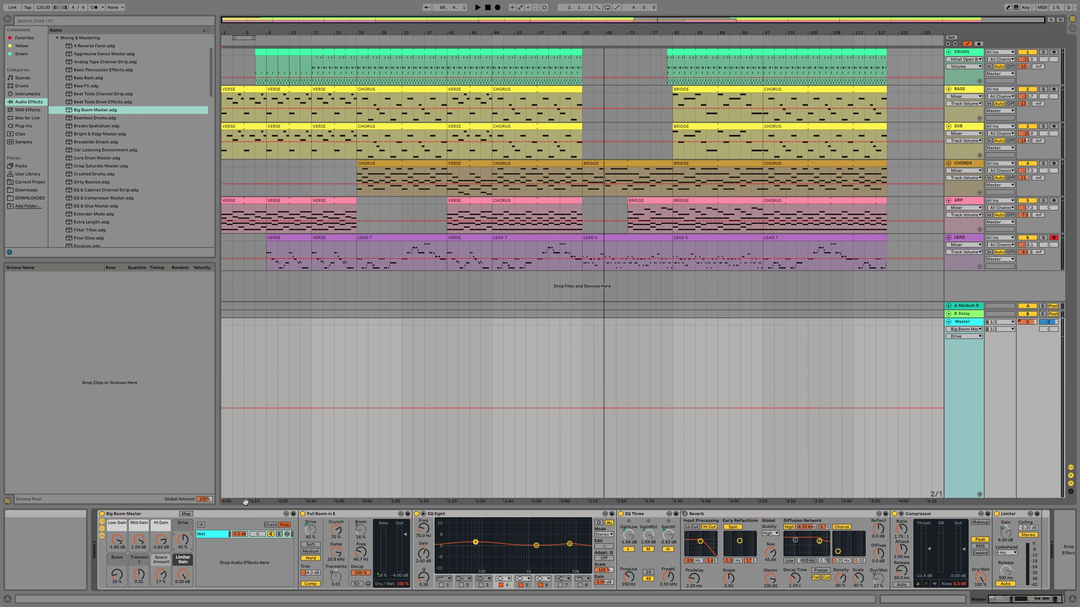
{"action": "left_click_drag", "start_coordinate": [183, 539], "coordinate": [183, 541]}
{"action": "key", "text": "space"}
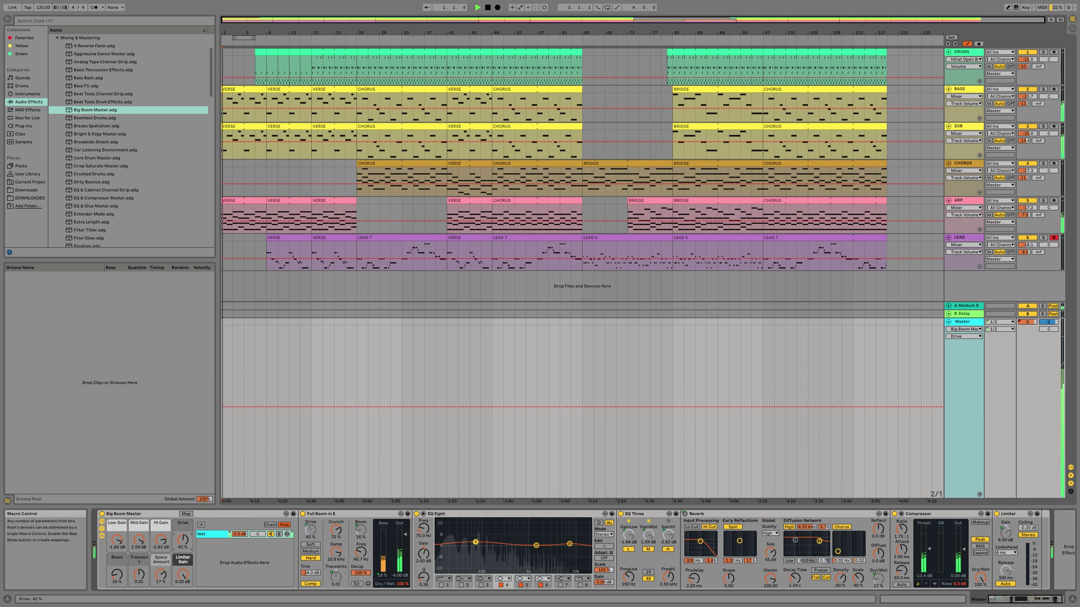
{"action": "left_click", "coordinate": [445, 40]}
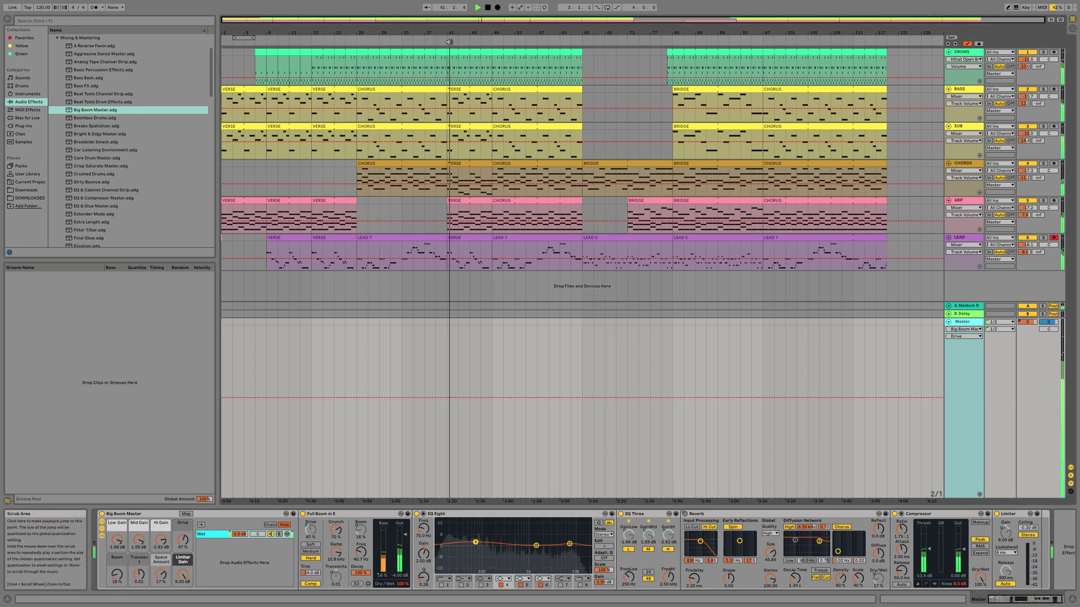
{"action": "mouse_move", "coordinate": [183, 540]}
{"action": "left_mouse_down"}
{"action": "mouse_move", "coordinate": [182, 503]}
{"action": "mouse_move", "coordinate": [183, 533]}
{"action": "left_mouse_up"}
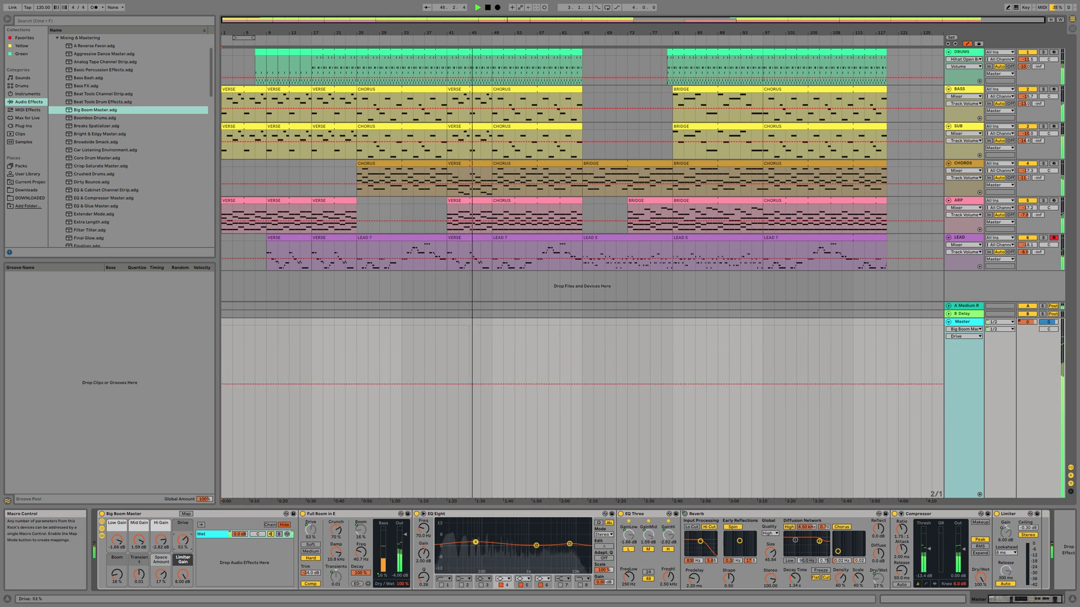
Step: Raise the Compressor's output gain on the Master track during playback, and stop the song
{"action": "left_click_drag", "start_coordinate": [962, 554], "coordinate": [962, 547]}
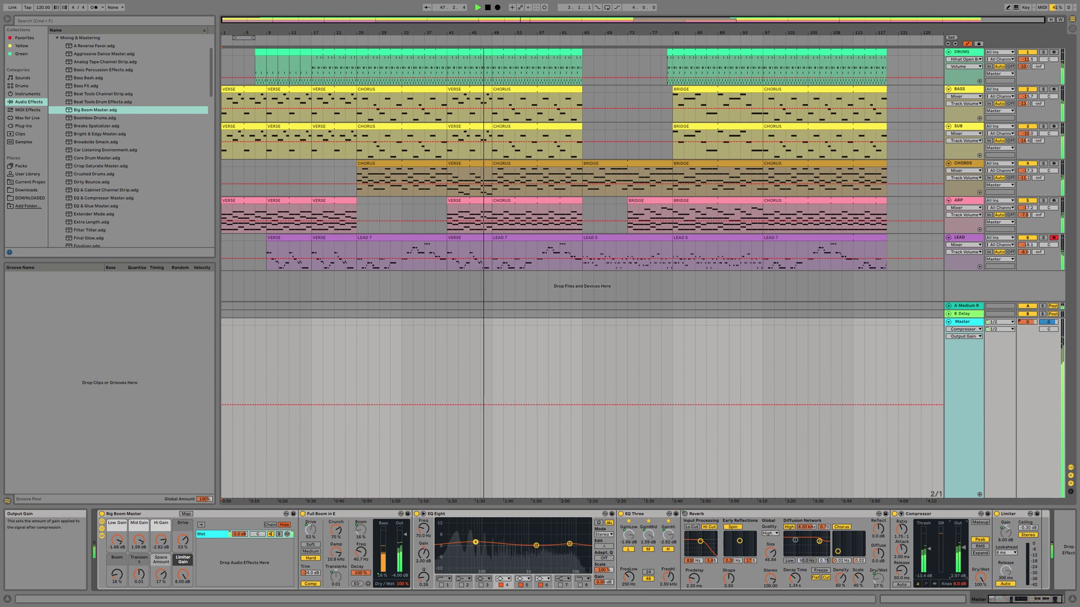
{"action": "left_click_drag", "start_coordinate": [961, 546], "coordinate": [962, 543]}
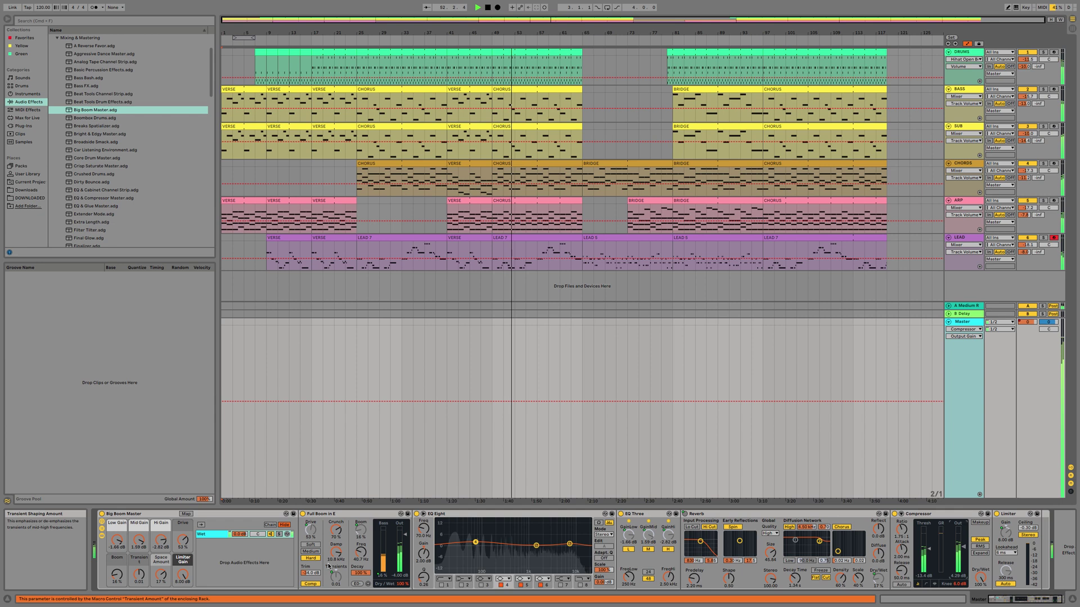
{"action": "left_click", "coordinate": [181, 541]}
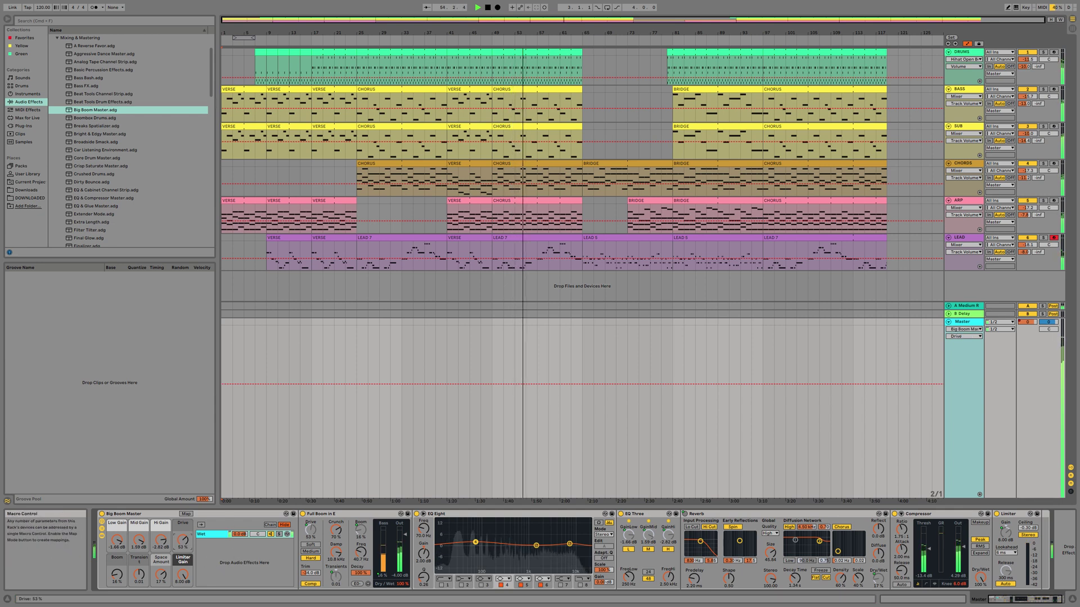
{"action": "left_click", "coordinate": [964, 548]}
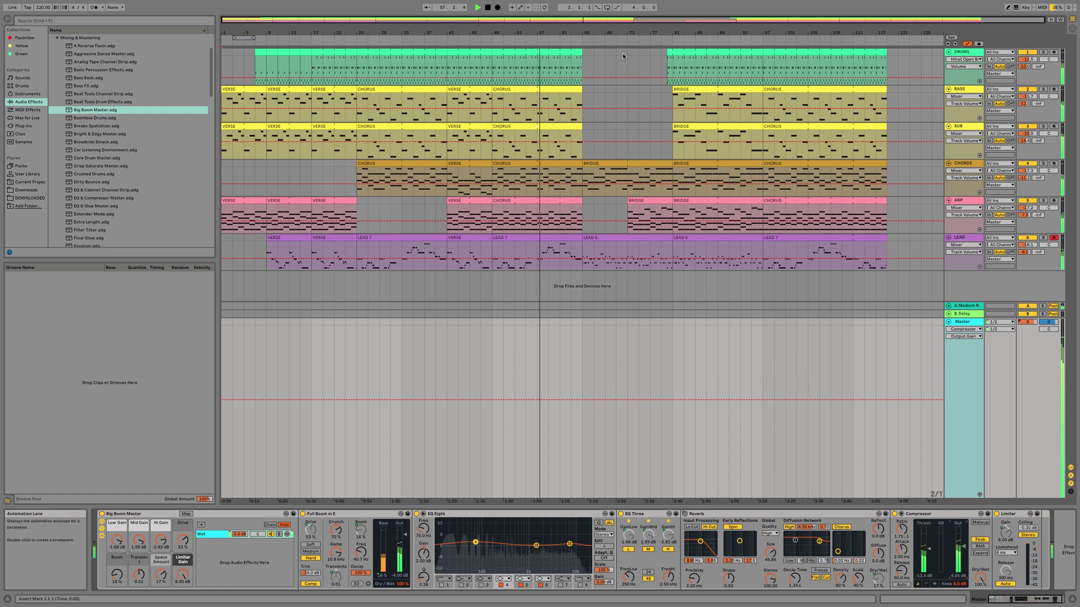
{"action": "key", "text": "space"}
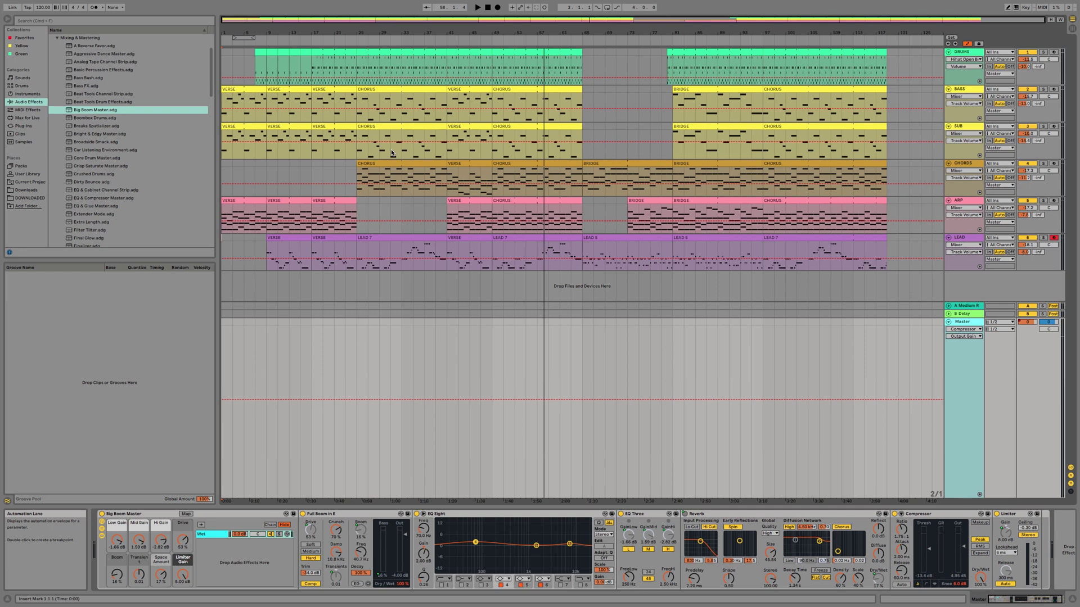
Step: Select the whole arrangement and export the Master output at 44100 Hz as WAV and MP3, named FALLING LEAVES, in the Music folder
{"action": "left_click", "coordinate": [263, 246]}
{"action": "key", "text": "super+a"}
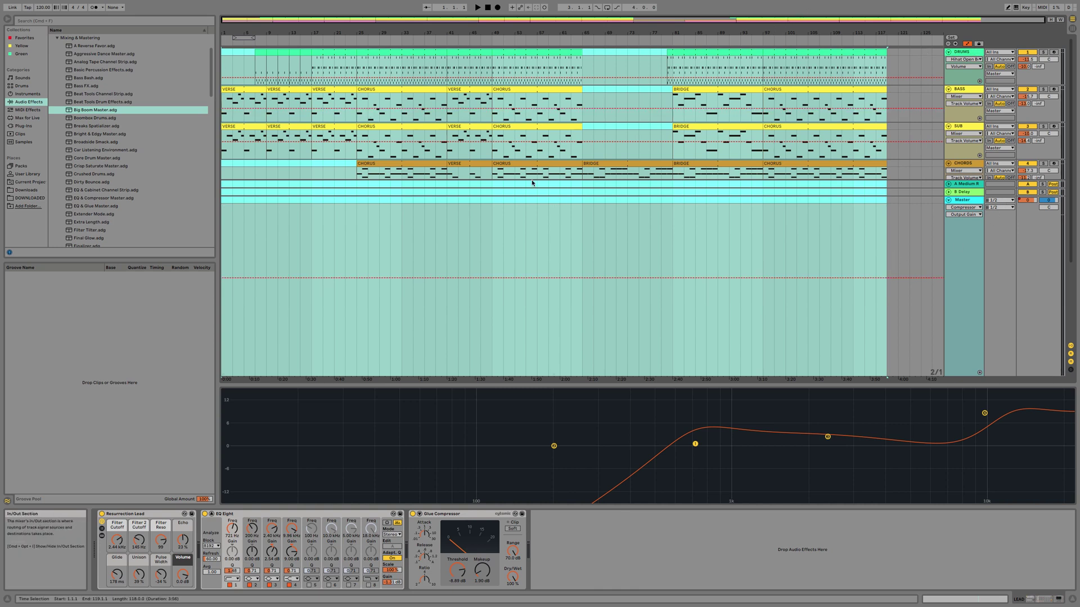
{"action": "left_click", "coordinate": [48, 4]}
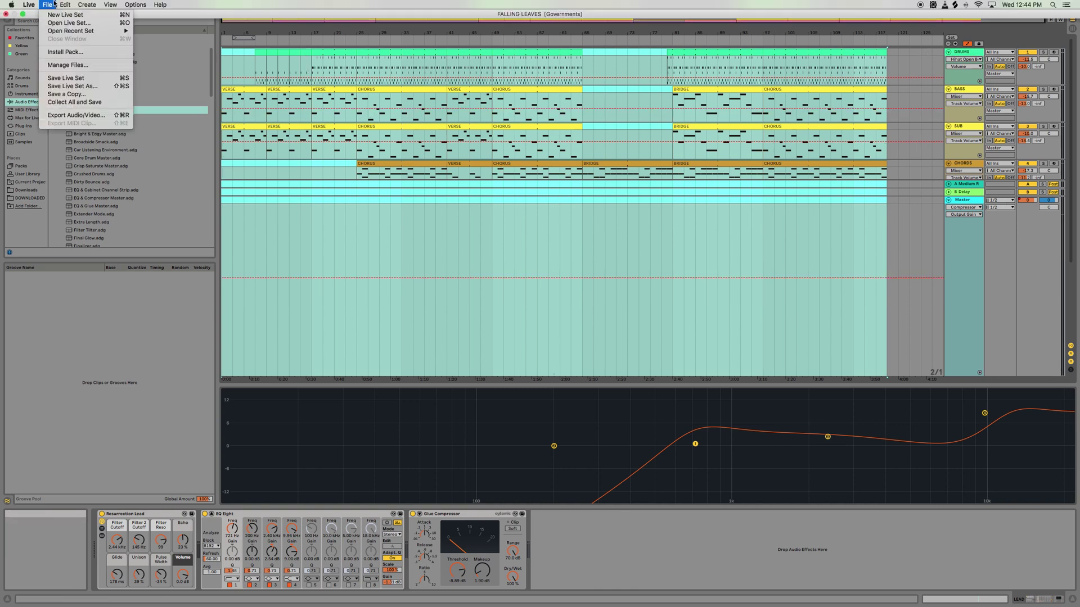
{"action": "mouse_move", "coordinate": [69, 4]}
{"action": "left_click", "coordinate": [73, 114]}
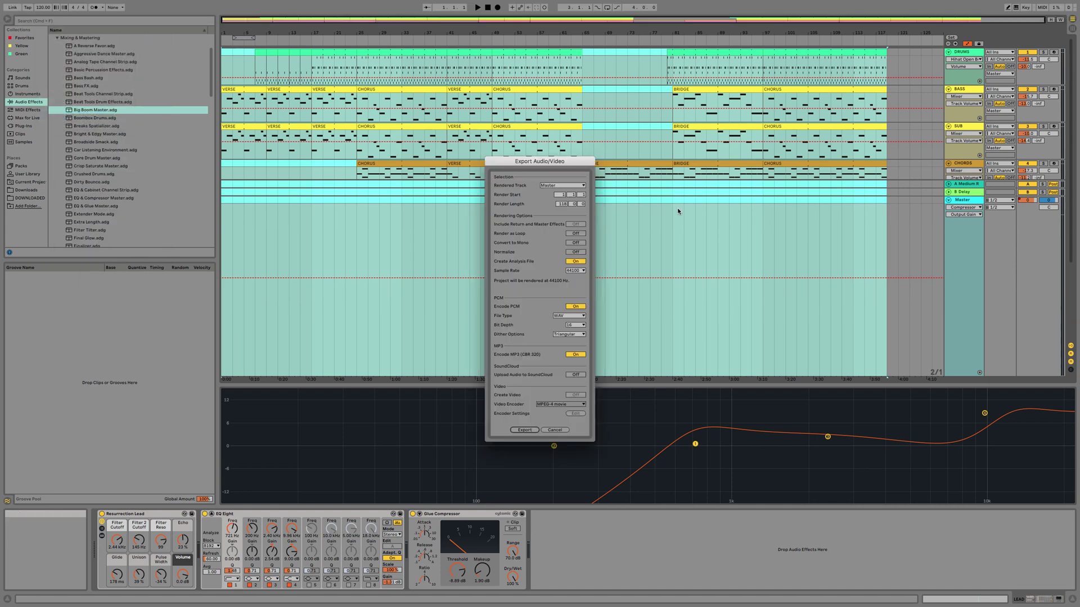
{"action": "left_click", "coordinate": [523, 430]}
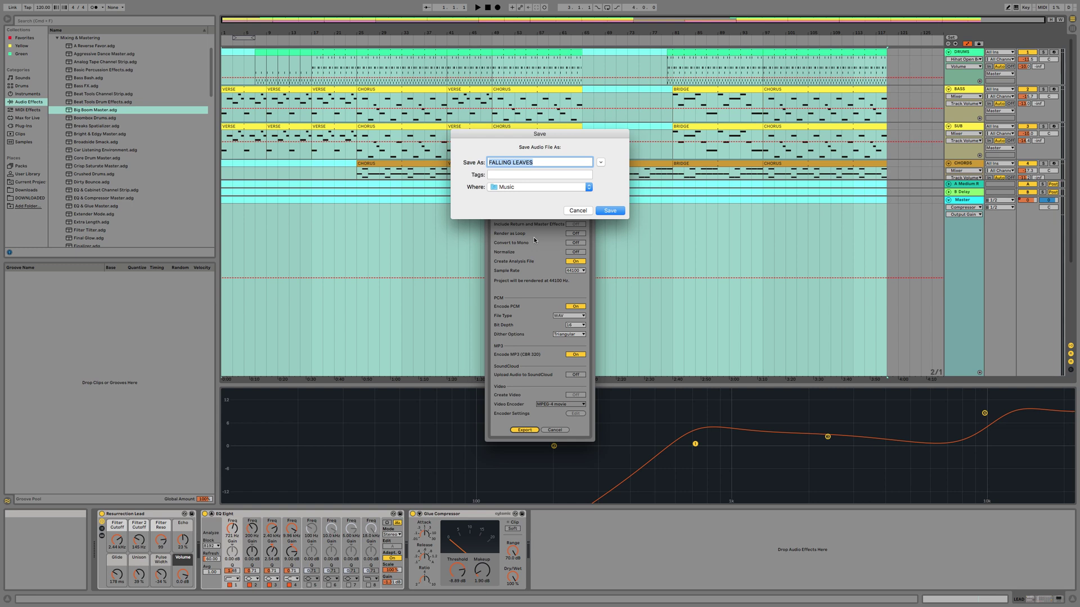
{"action": "left_click", "coordinate": [611, 211]}
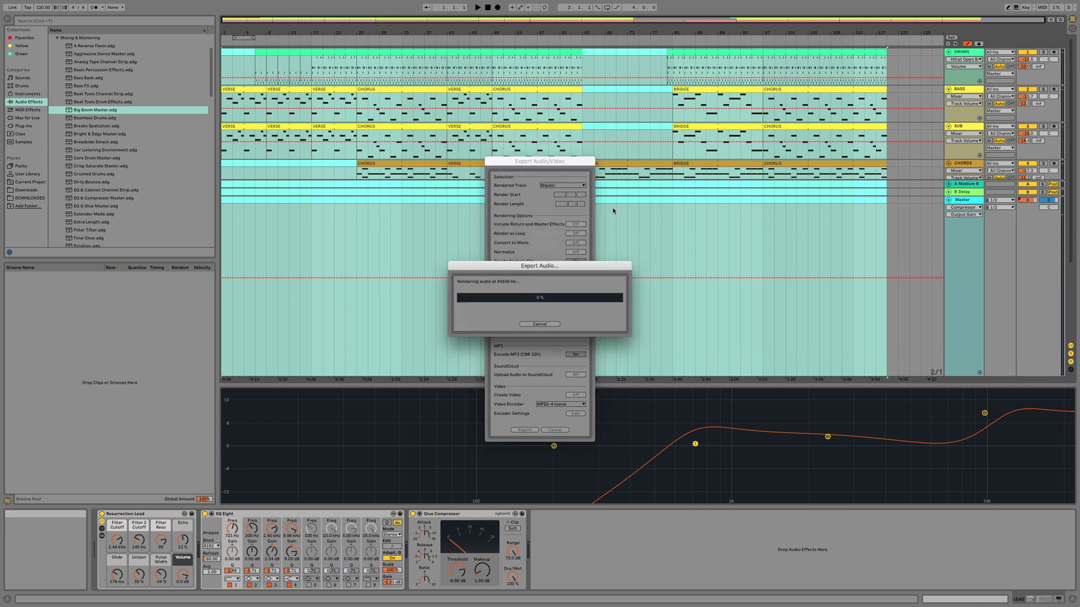